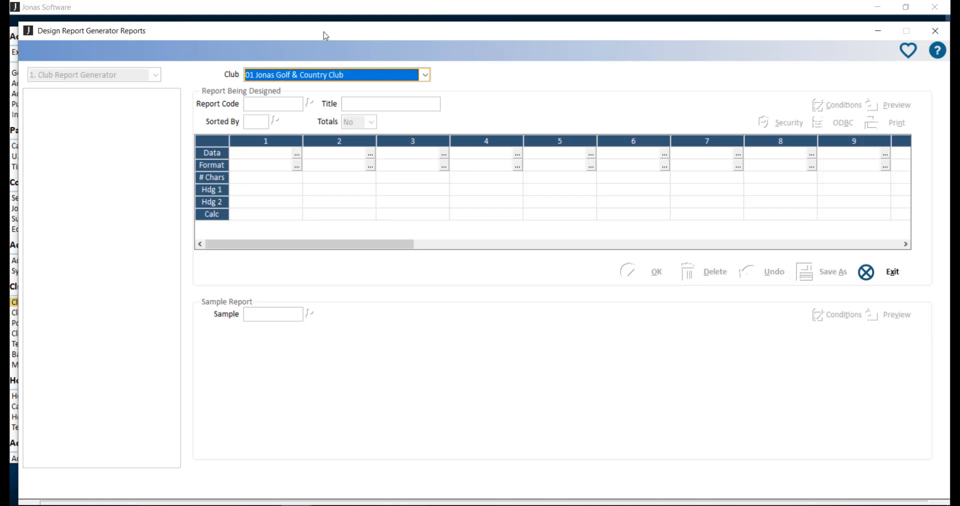
Step: Start another report design for 01 Jonas Golf & Country Club with code ARBIRTH and the owner's first name plus "Birthday Lis" as title
{"action": "key", "text": "Tab"}
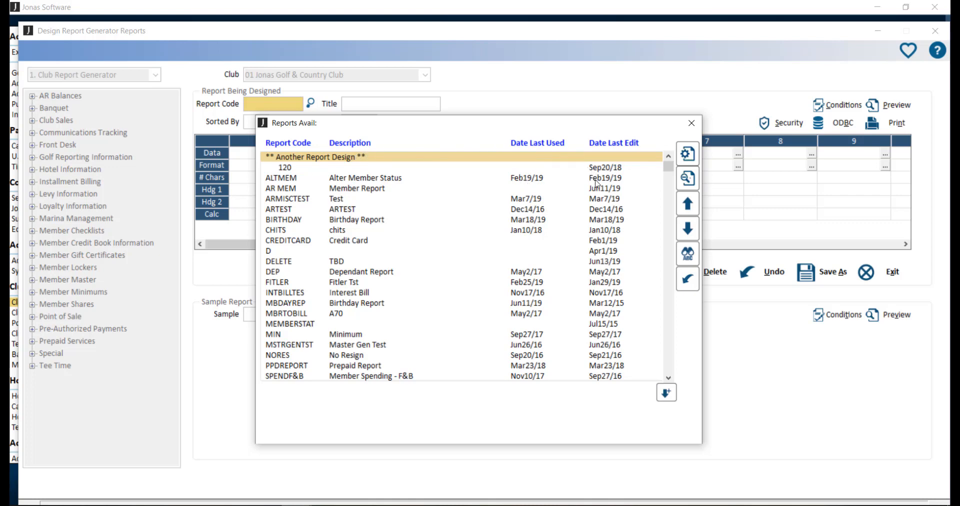
{"action": "double_click", "coordinate": [374, 157]}
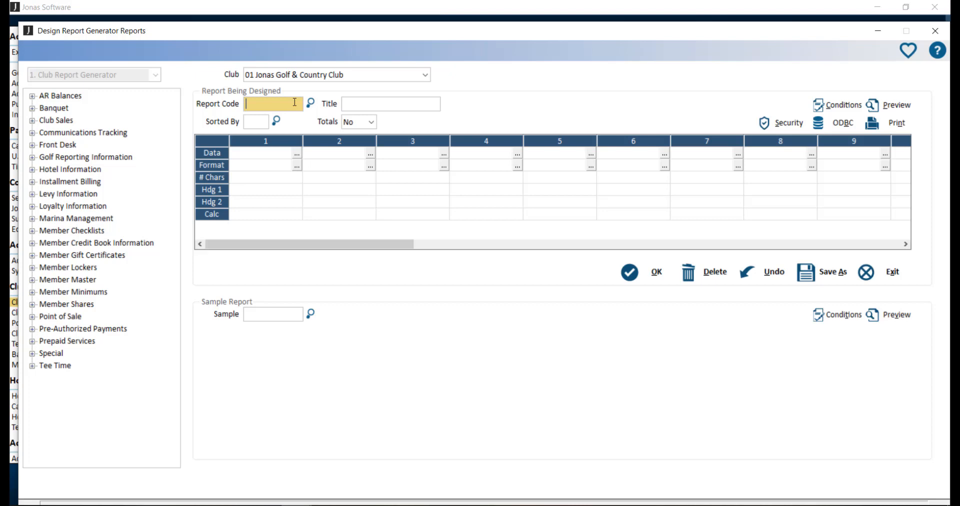
{"action": "type", "text": "ARBIRTH"}
{"action": "key", "text": "Tab"}
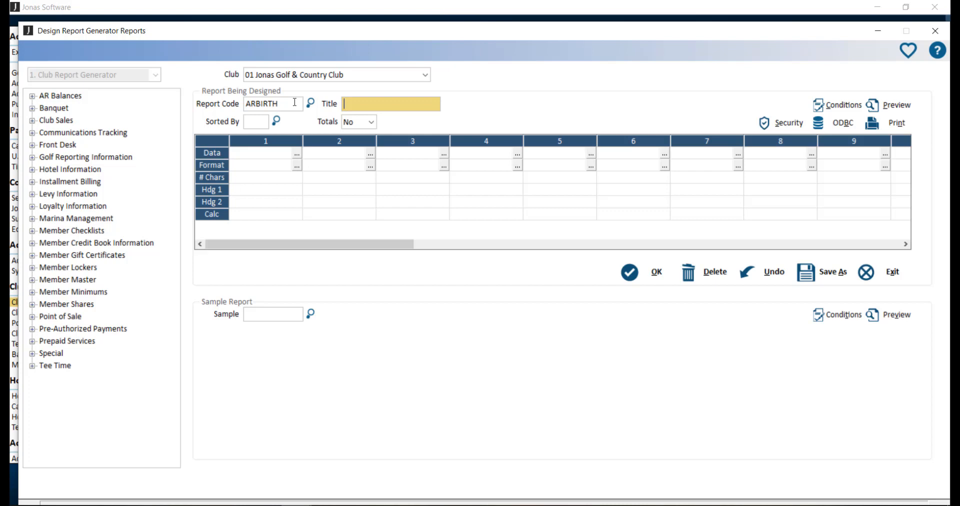
{"action": "type", "text": "Alyssa's Birthday Lis"}
{"action": "key", "text": "Tab"}
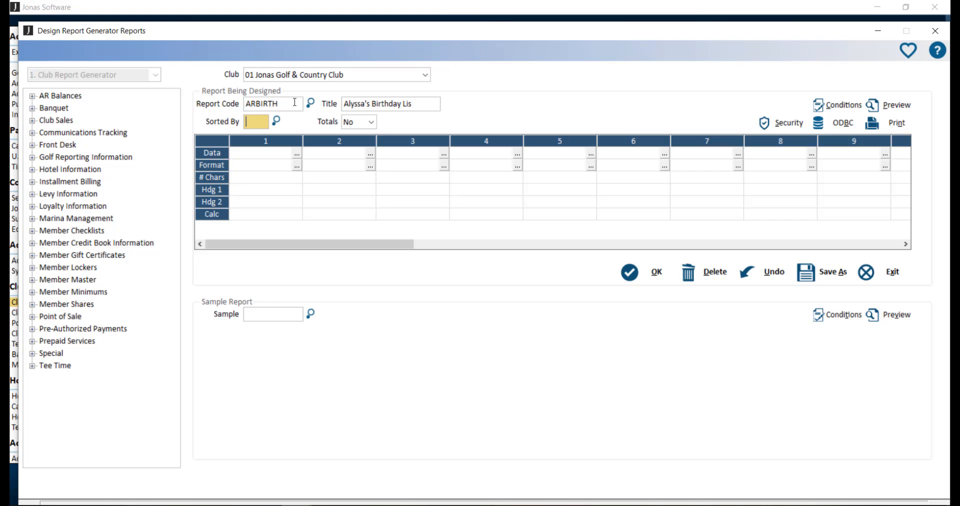
Step: Sort the report by Member # (A01) with the Totals option at No
{"action": "key", "text": "F2"}
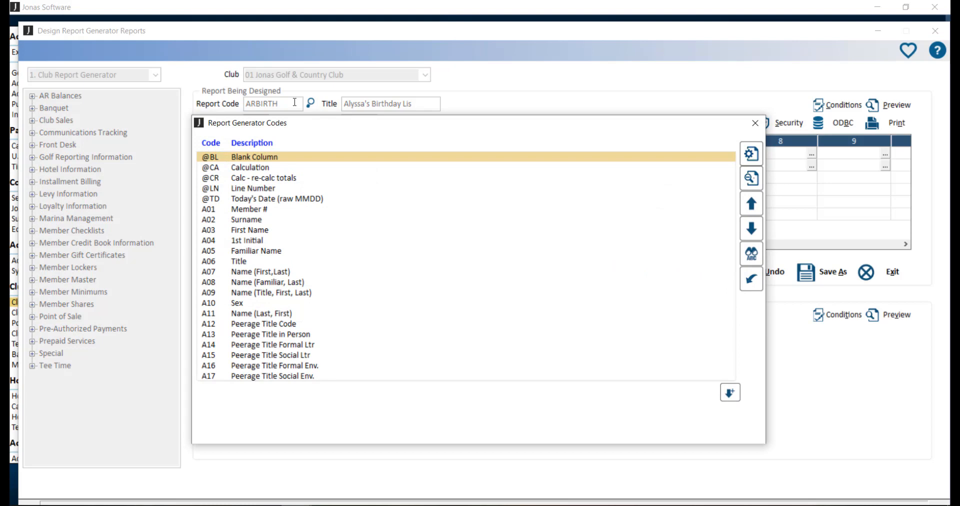
{"action": "double_click", "coordinate": [269, 210]}
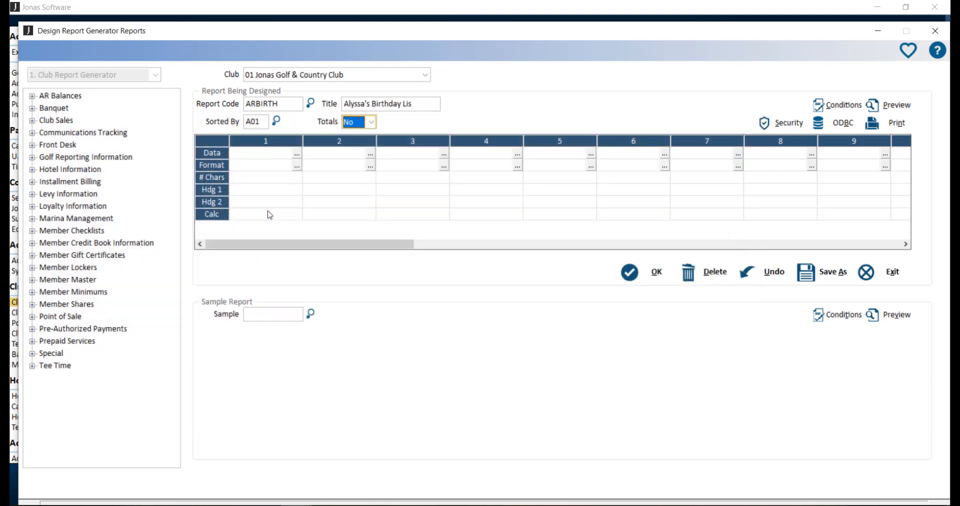
{"action": "left_click", "coordinate": [370, 124]}
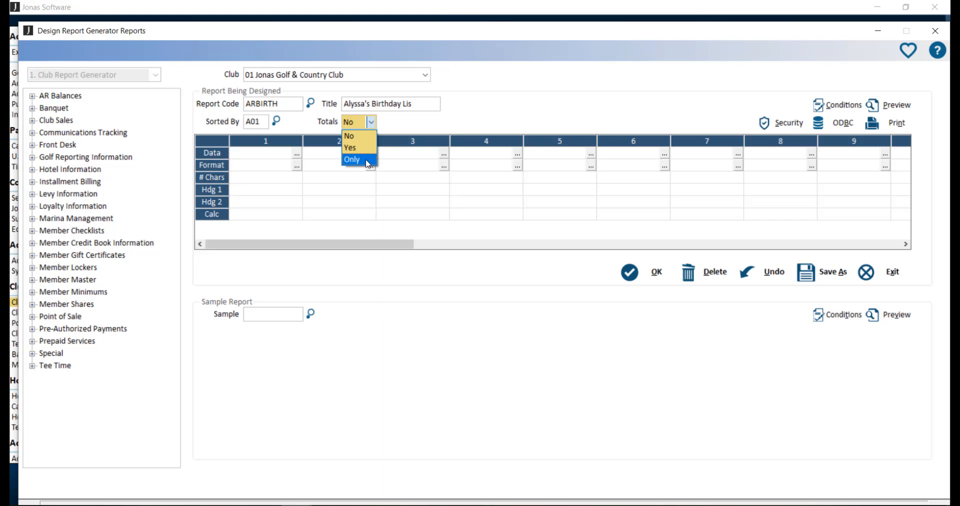
{"action": "left_click", "coordinate": [391, 131]}
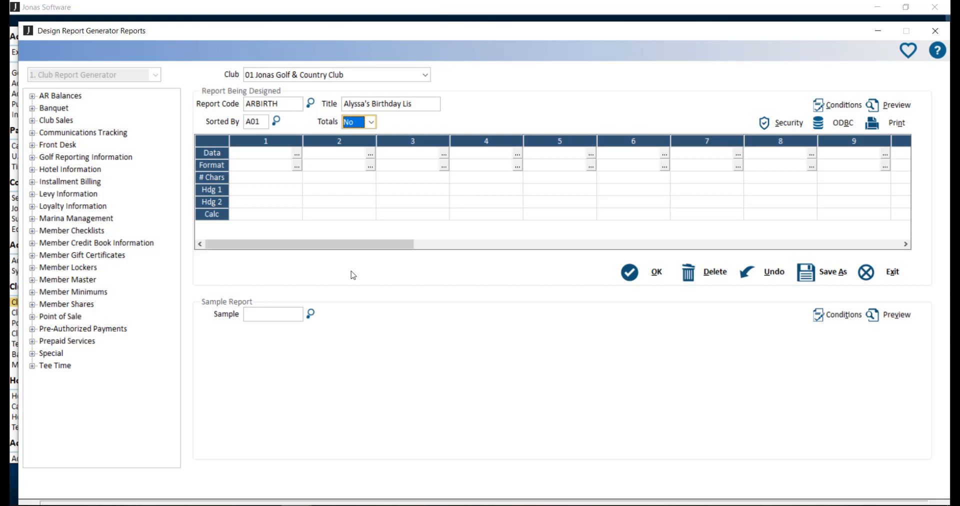
Step: Add Member # (A01) as the data for column 1 and Surname (A02) for column 2
{"action": "left_click", "coordinate": [296, 153]}
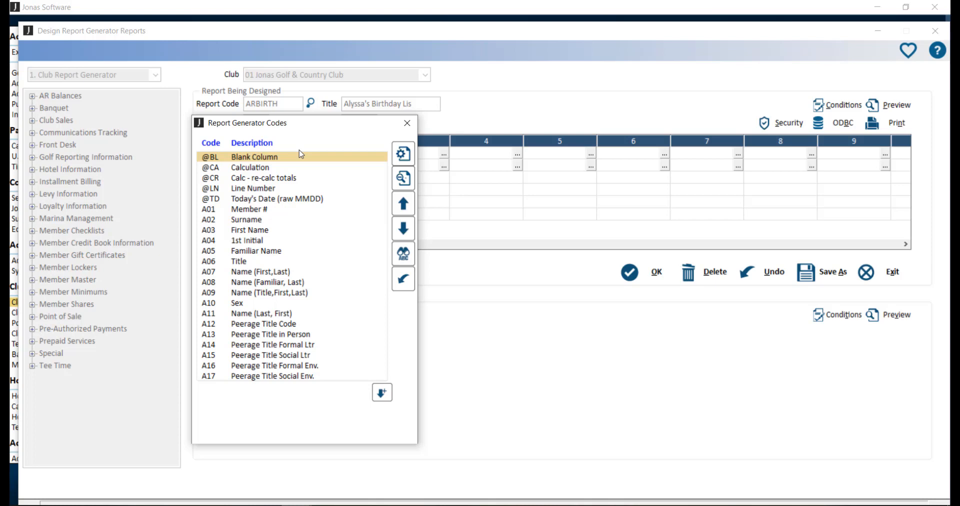
{"action": "double_click", "coordinate": [277, 210]}
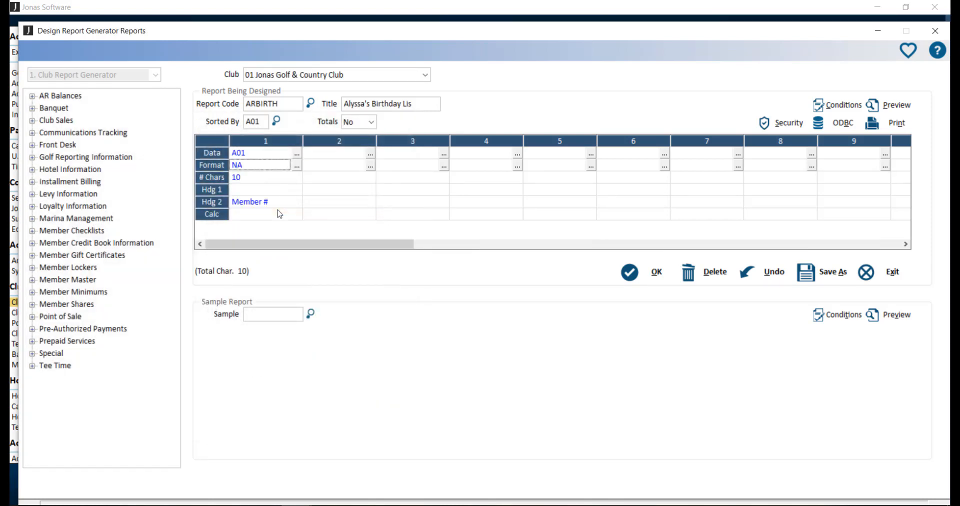
{"action": "left_click", "coordinate": [343, 157]}
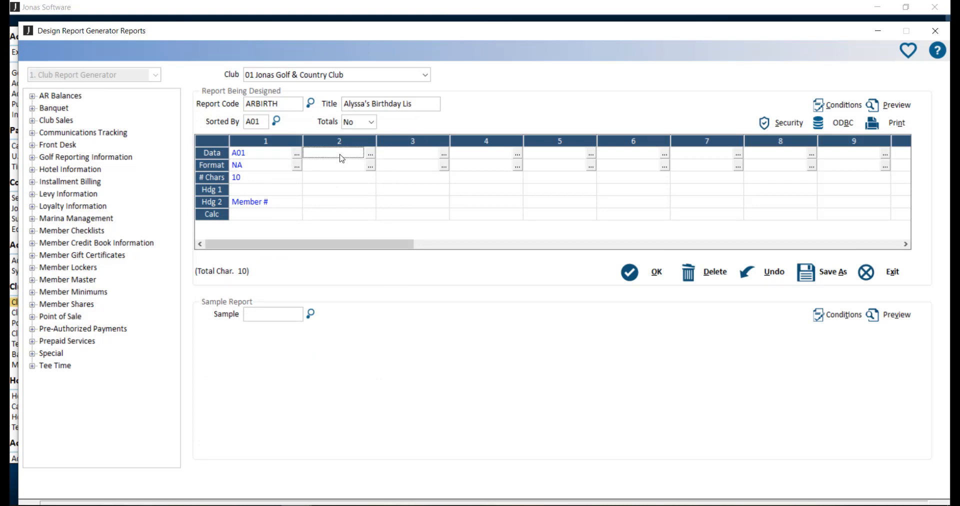
{"action": "double_click", "coordinate": [342, 158]}
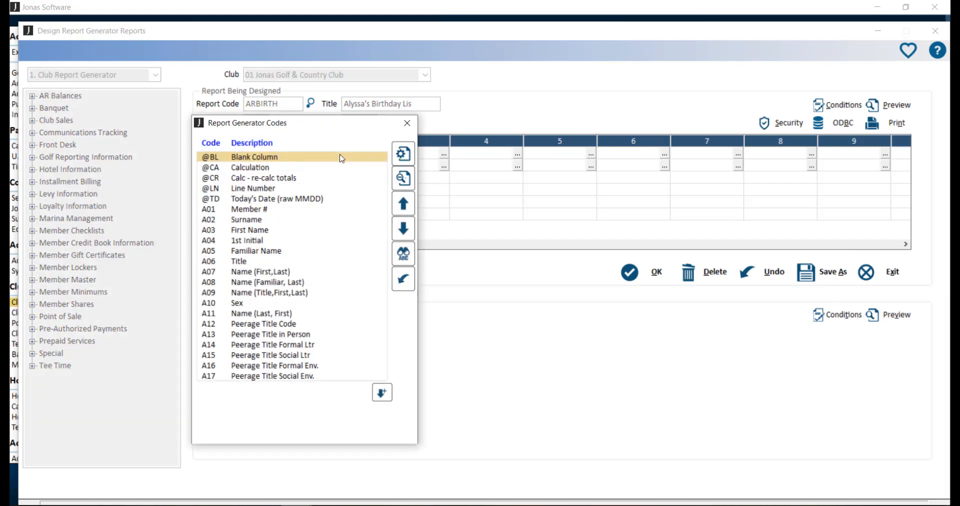
{"action": "double_click", "coordinate": [275, 220]}
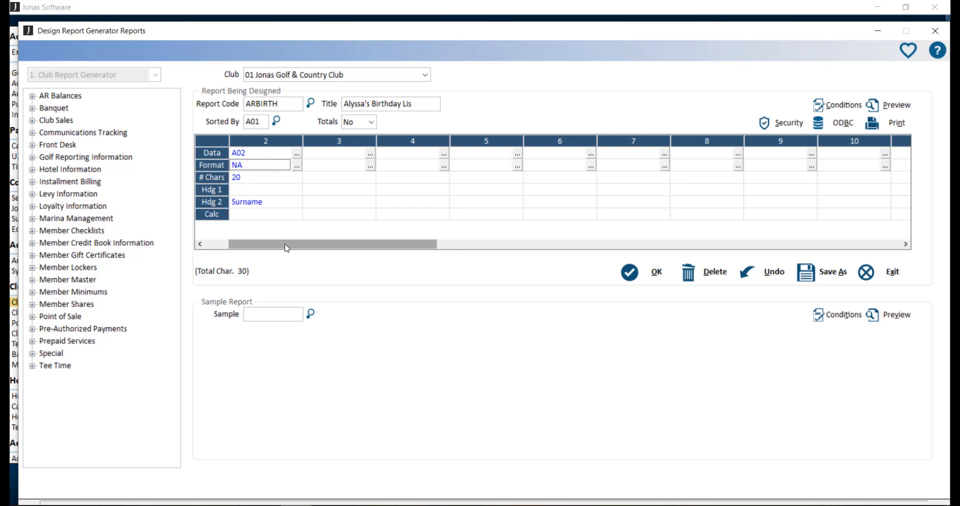
{"action": "left_click_drag", "start_coordinate": [287, 248], "coordinate": [252, 248]}
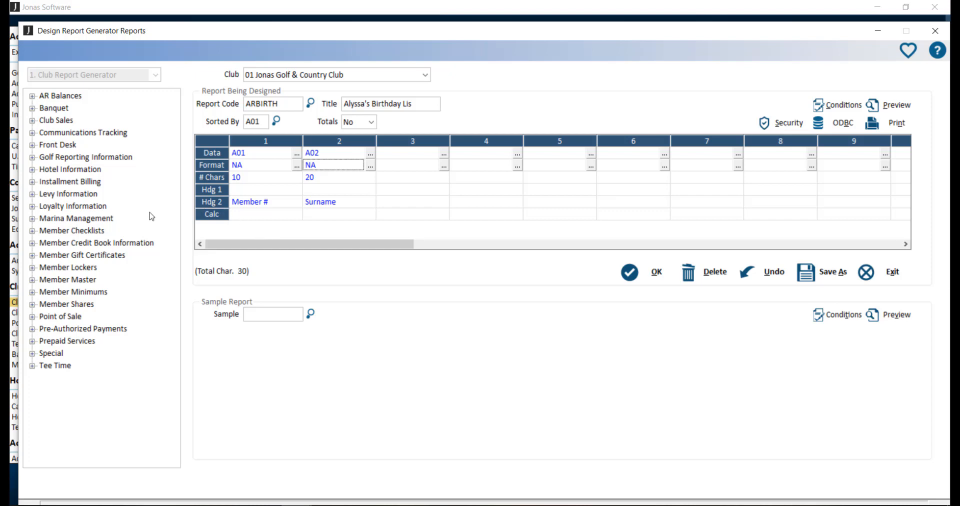
Step: Add First Name from the Member Master names group as the data for column 3
{"action": "left_click", "coordinate": [32, 279]}
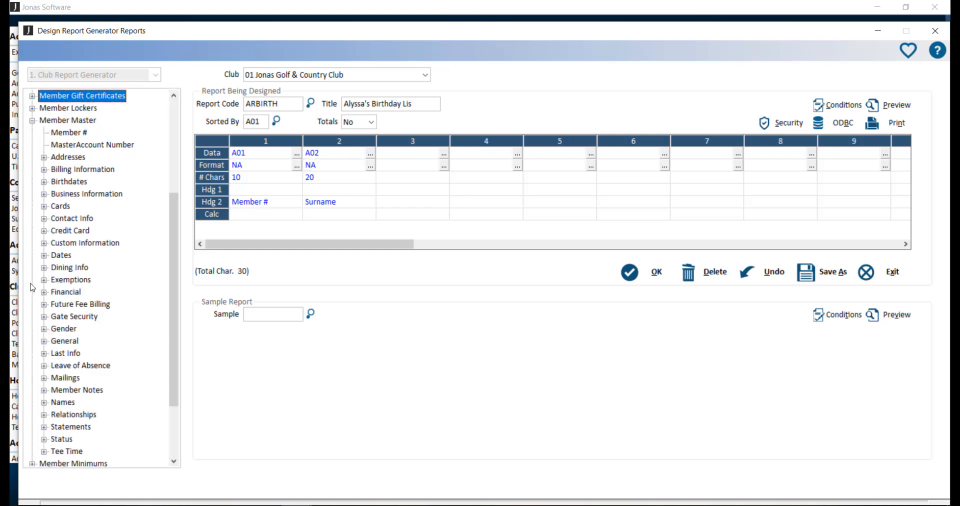
{"action": "left_click", "coordinate": [44, 403]}
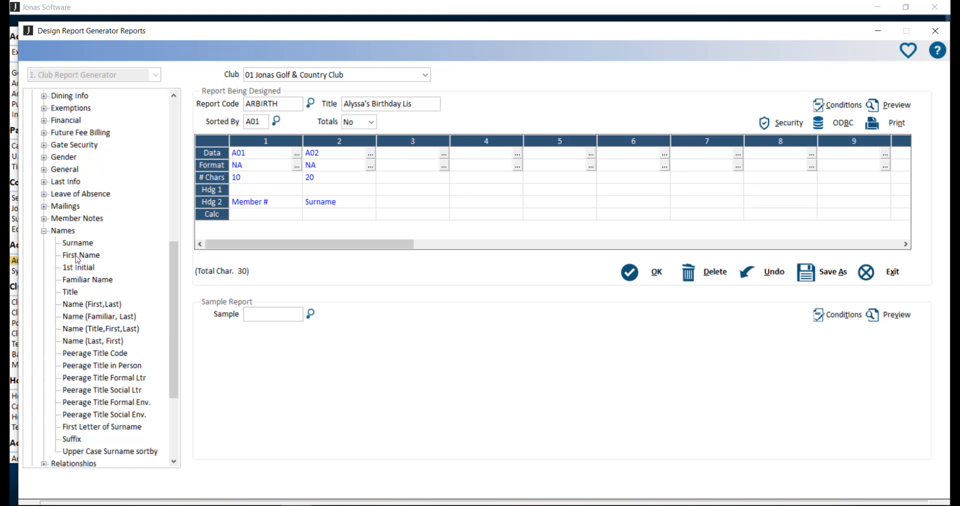
{"action": "left_click_drag", "start_coordinate": [79, 256], "coordinate": [409, 164]}
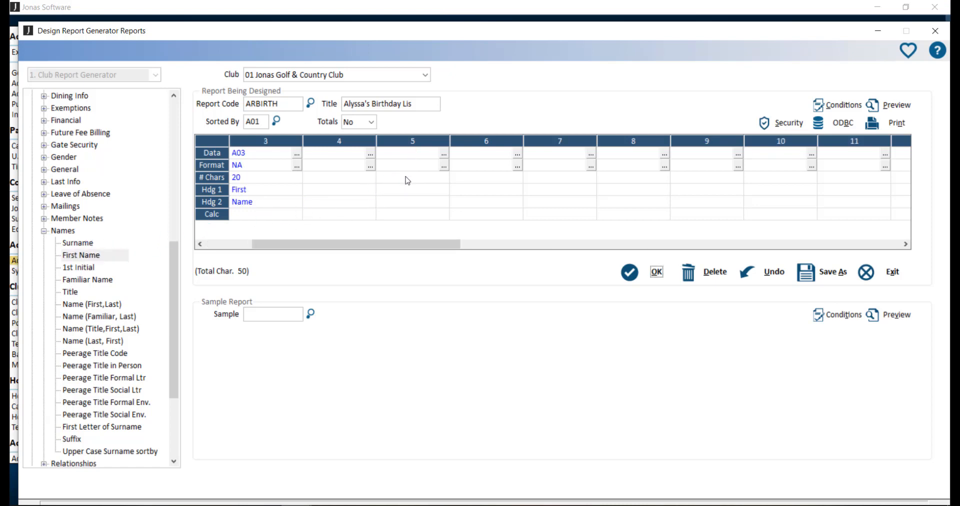
{"action": "left_click_drag", "start_coordinate": [380, 249], "coordinate": [325, 248]}
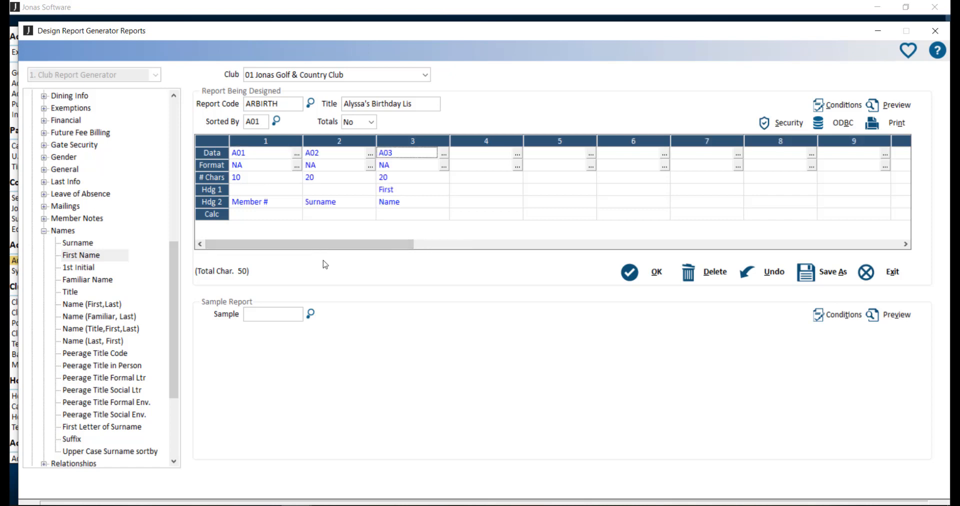
Step: Search the report codes for "age" and add Age of Member (A39) as the data for column 4
{"action": "left_click", "coordinate": [518, 154]}
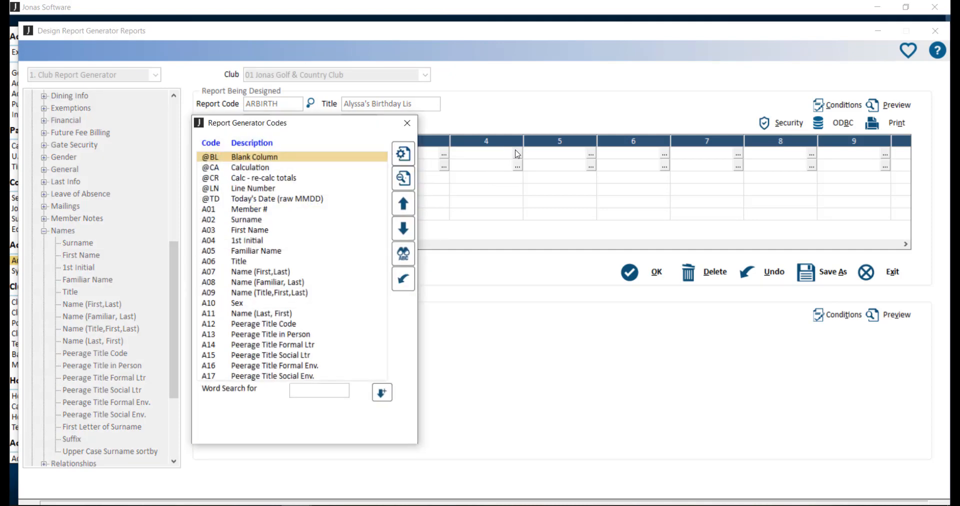
{"action": "type", "text": "age"}
{"action": "key", "text": "Return"}
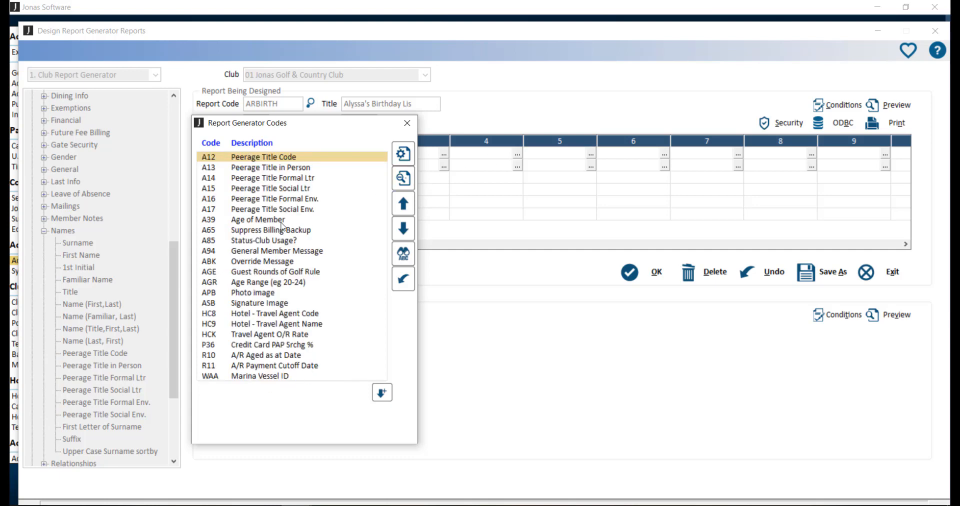
{"action": "double_click", "coordinate": [282, 221]}
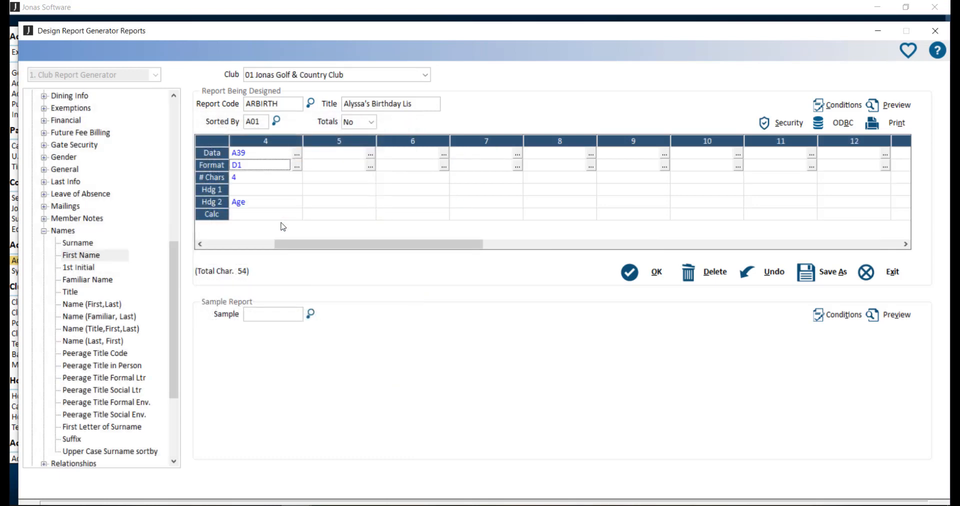
Step: Find code A29 and add Birthdate (raw CCYYMMDD) as the data for column 5
{"action": "left_click", "coordinate": [370, 154]}
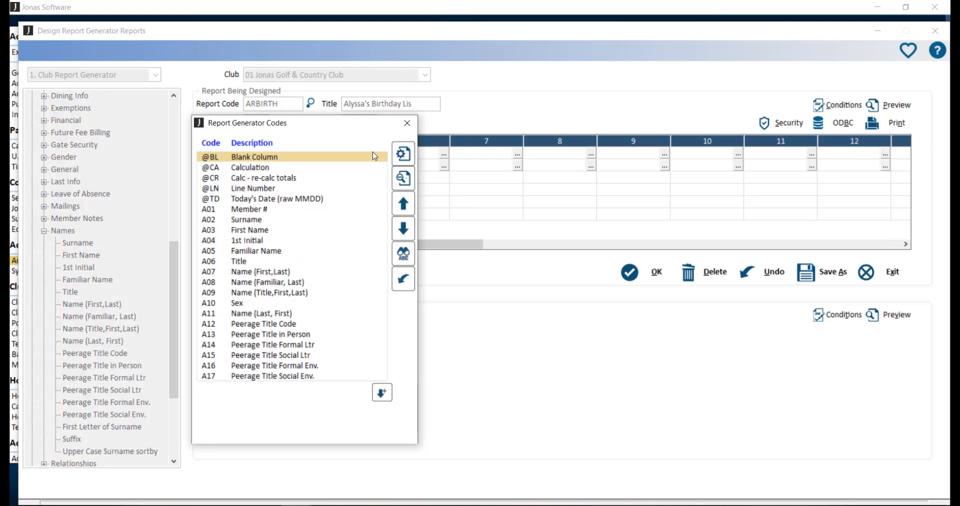
{"action": "type", "text": "a29"}
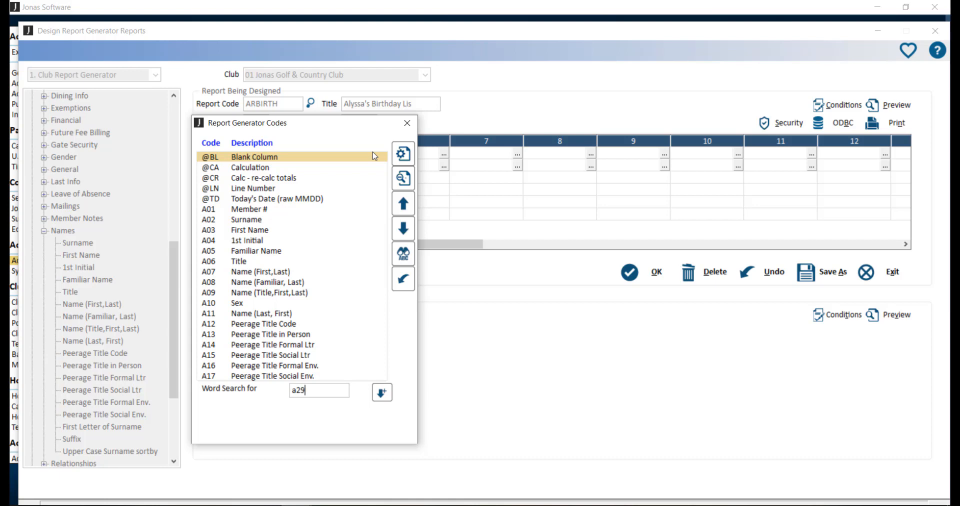
{"action": "key", "text": "Return"}
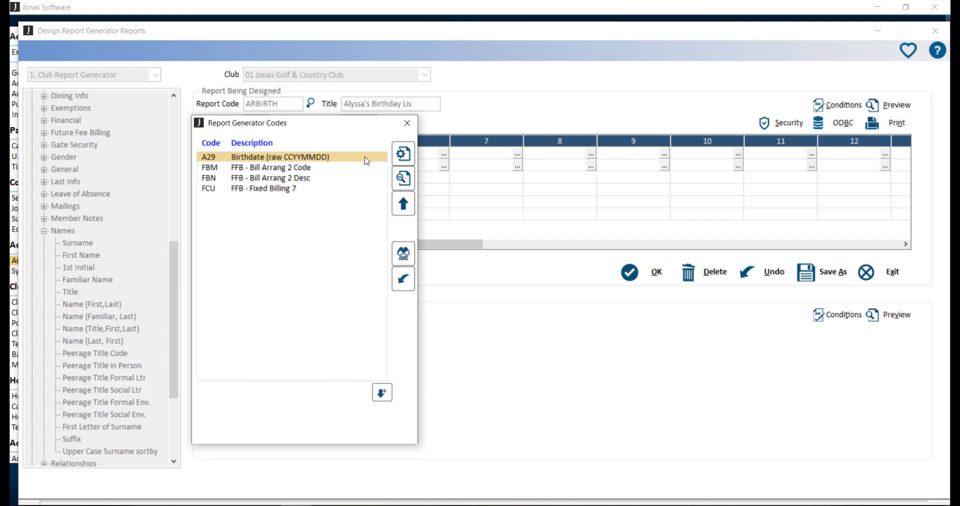
{"action": "double_click", "coordinate": [366, 161]}
{"action": "left_click_drag", "start_coordinate": [436, 246], "coordinate": [333, 247]}
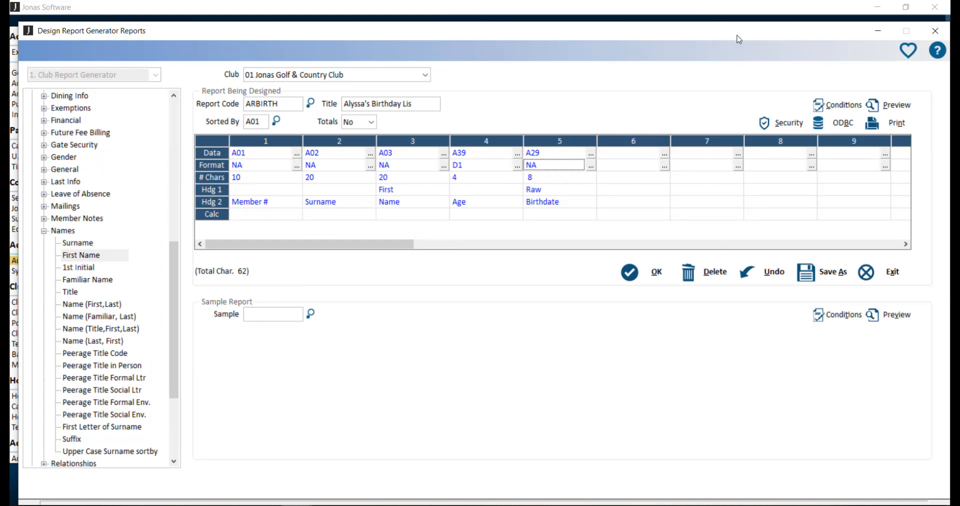
Step: Add a report condition on Month of Birth (A33) with the rule Must be and the condition ASK
{"action": "left_click", "coordinate": [837, 115]}
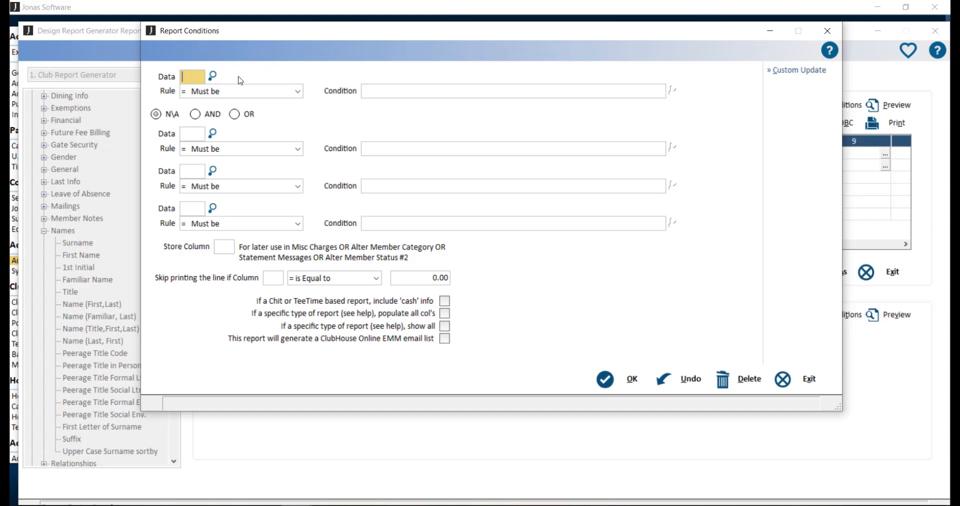
{"action": "key", "text": "Return"}
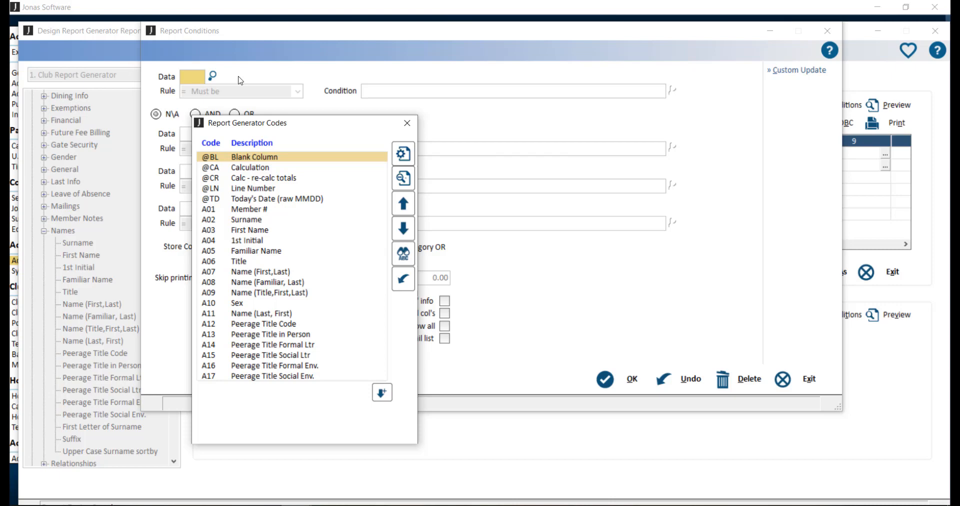
{"action": "type", "text": "a33"}
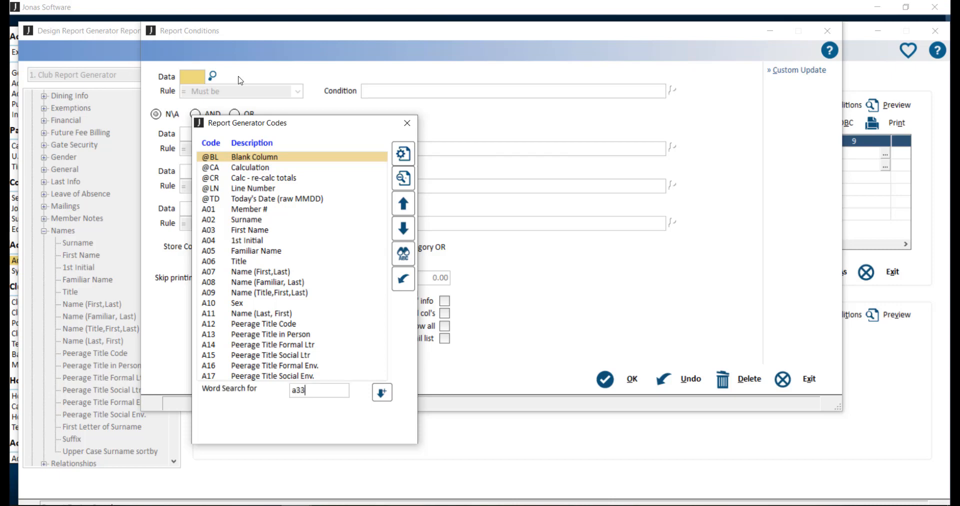
{"action": "key", "text": "Return"}
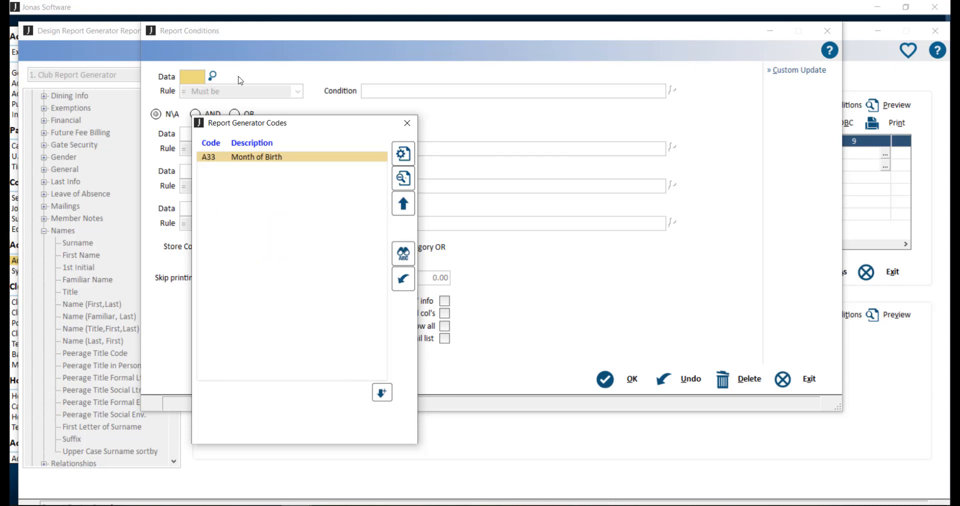
{"action": "double_click", "coordinate": [255, 157]}
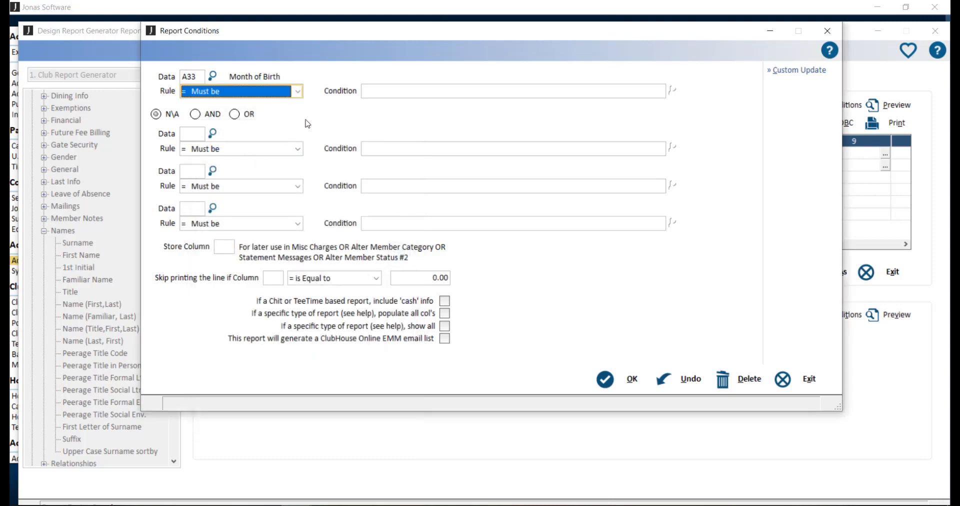
{"action": "left_click", "coordinate": [297, 93]}
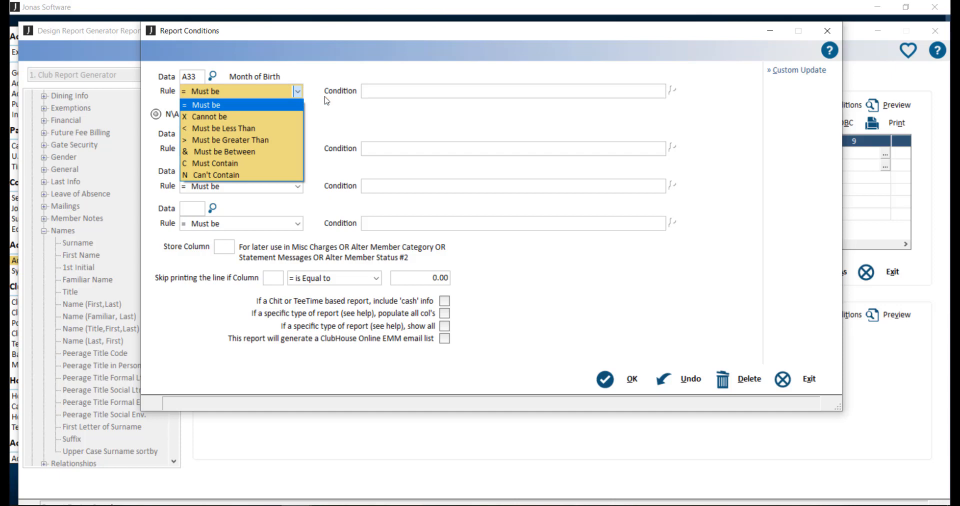
{"action": "left_click", "coordinate": [328, 101]}
{"action": "left_click", "coordinate": [388, 93]}
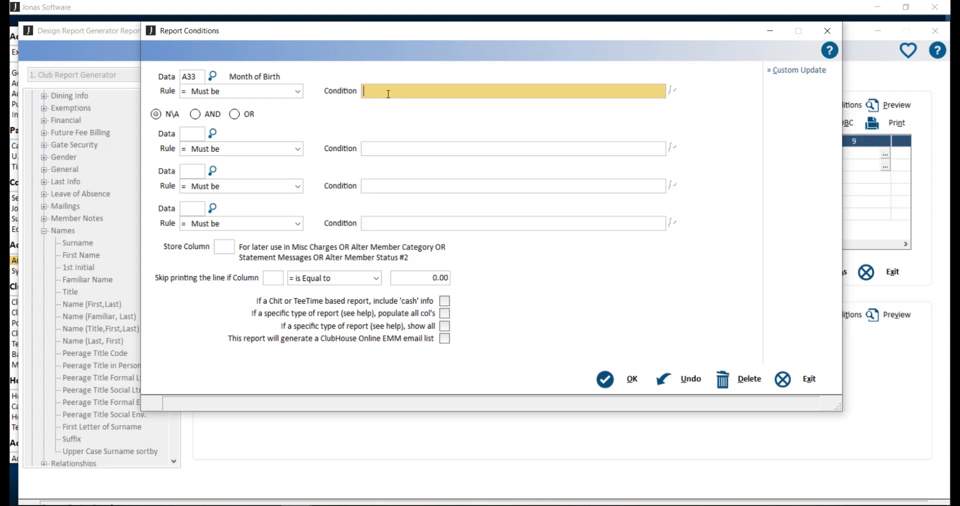
{"action": "type", "text": "ASK"}
Step: Check the custom member field update options without entering any, and save the report conditions
{"action": "left_click", "coordinate": [799, 73]}
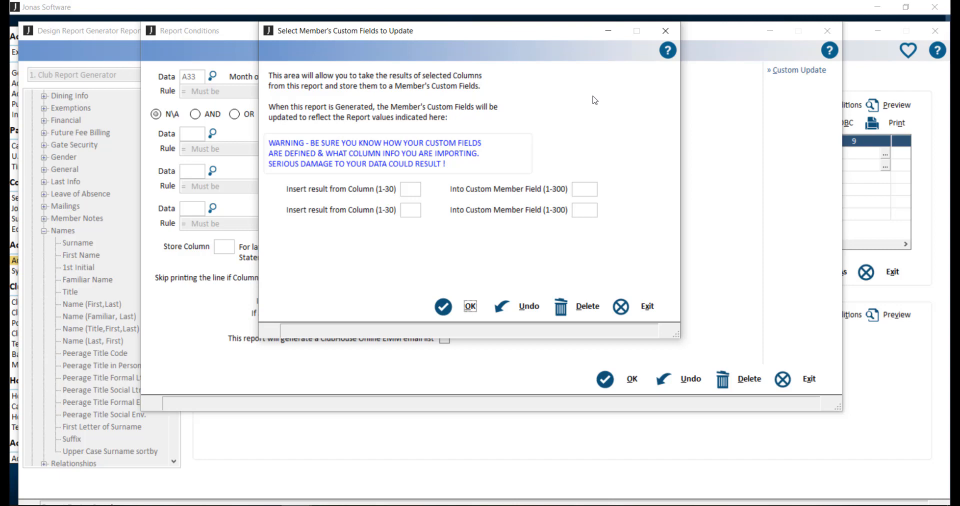
{"action": "left_click", "coordinate": [666, 32]}
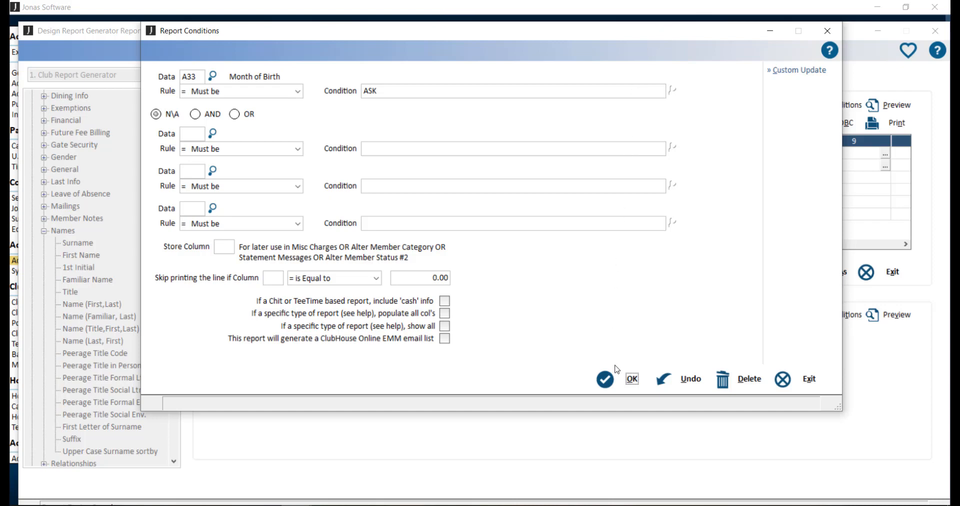
{"action": "left_click", "coordinate": [617, 379]}
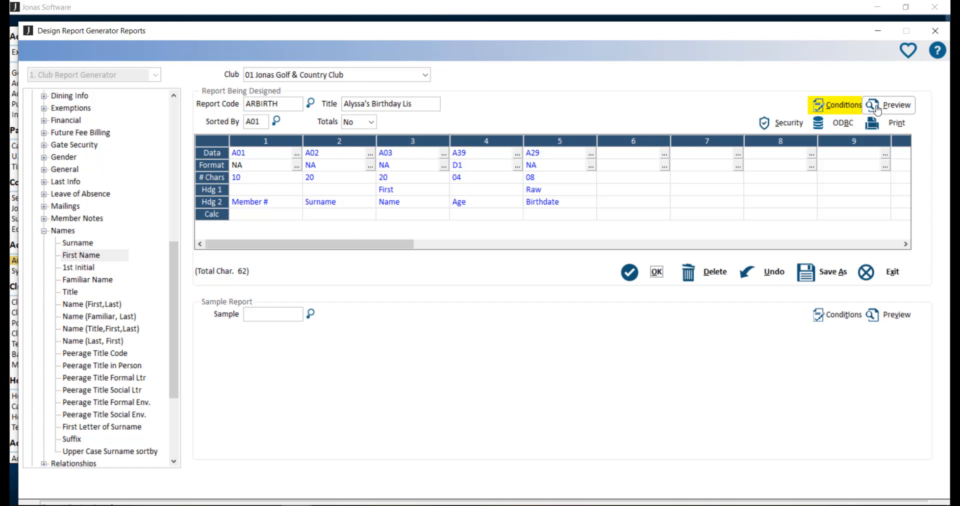
Step: Check the all-users permissions in the report's security and publish the ARBIRTH design to the user named in the report title
{"action": "left_click", "coordinate": [793, 131]}
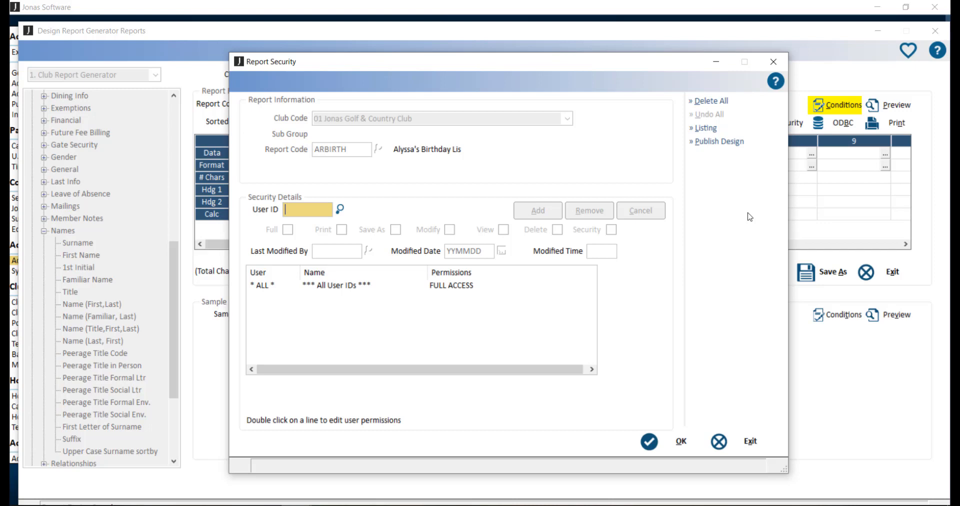
{"action": "double_click", "coordinate": [473, 287]}
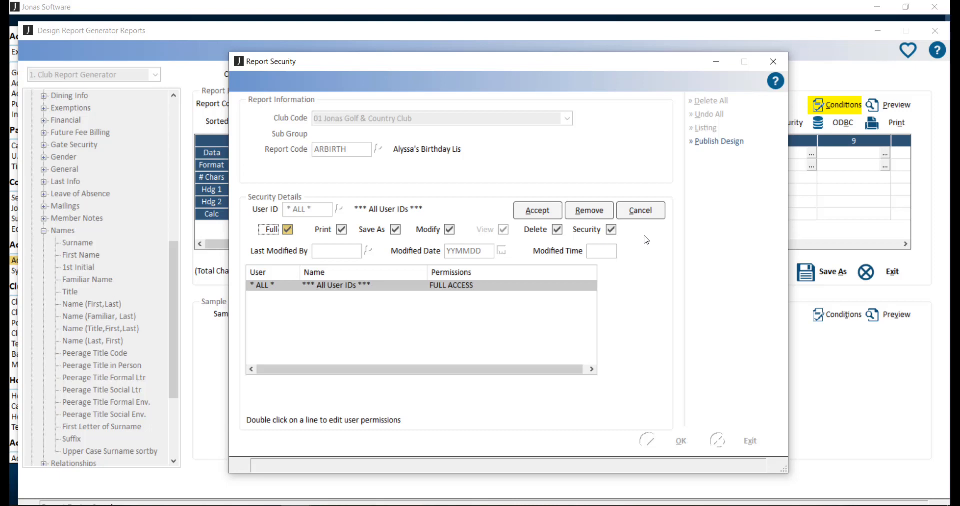
{"action": "left_click", "coordinate": [729, 149]}
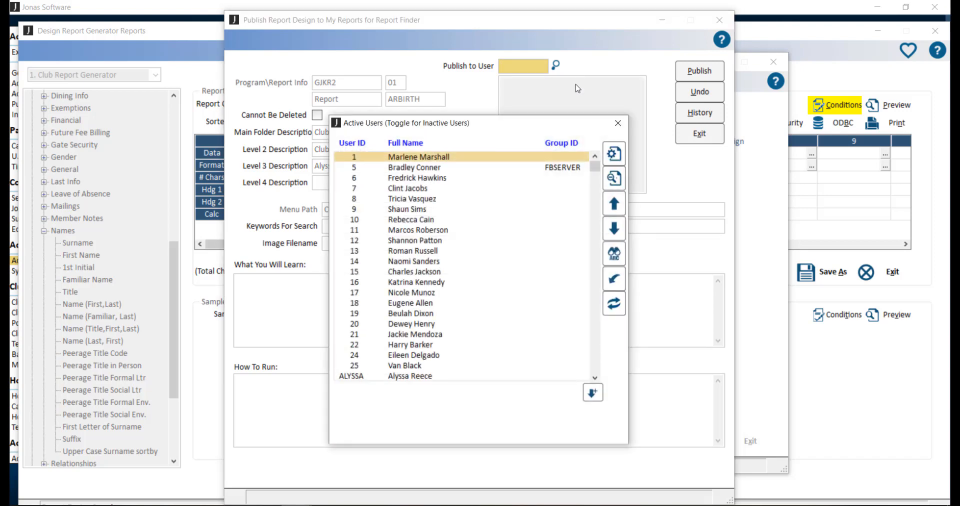
{"action": "double_click", "coordinate": [428, 377]}
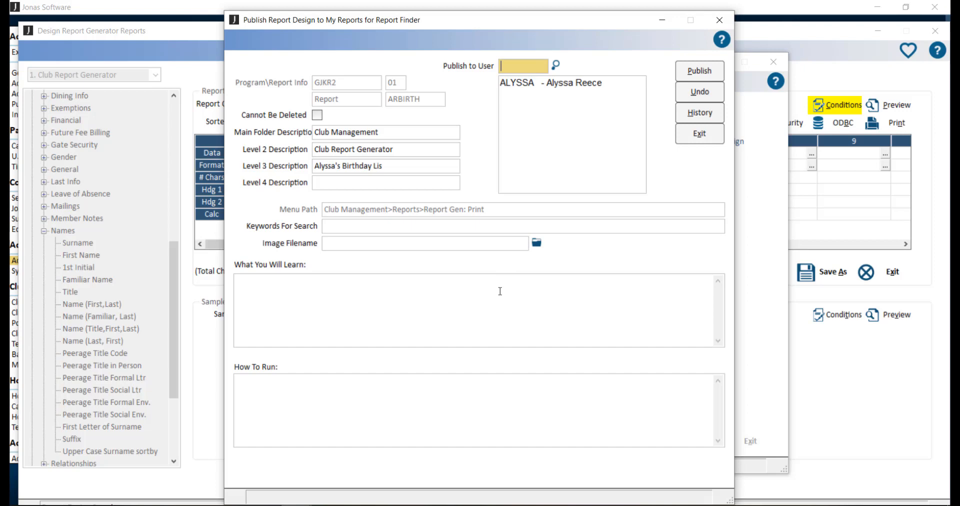
{"action": "left_click", "coordinate": [715, 81]}
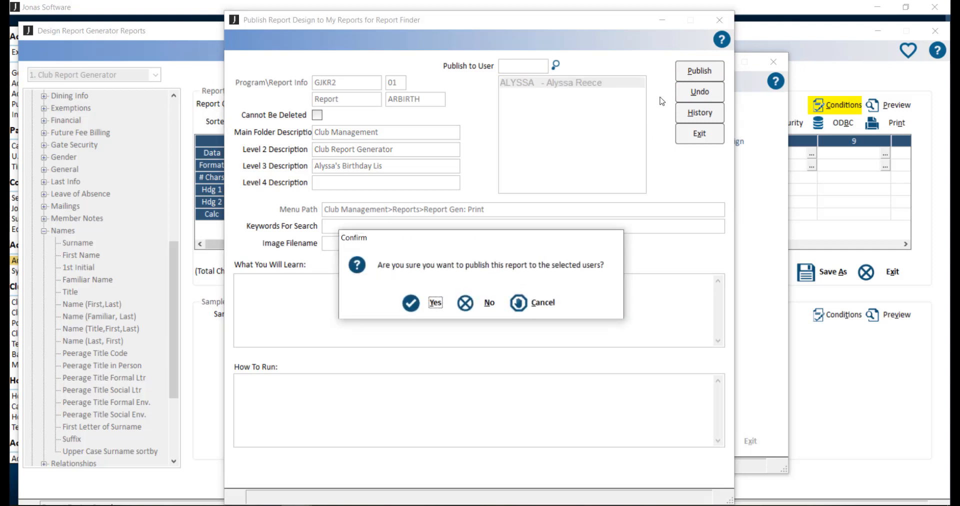
{"action": "left_click", "coordinate": [434, 301]}
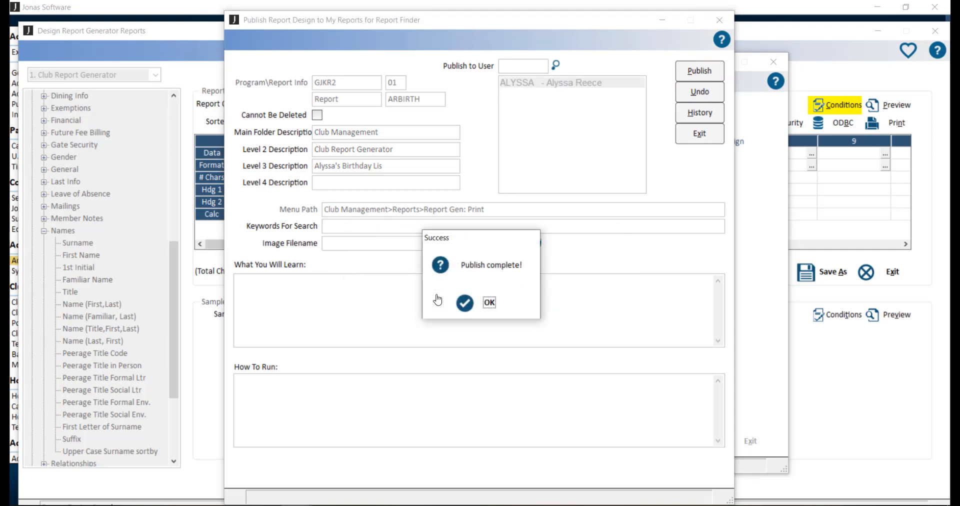
{"action": "left_click", "coordinate": [482, 304]}
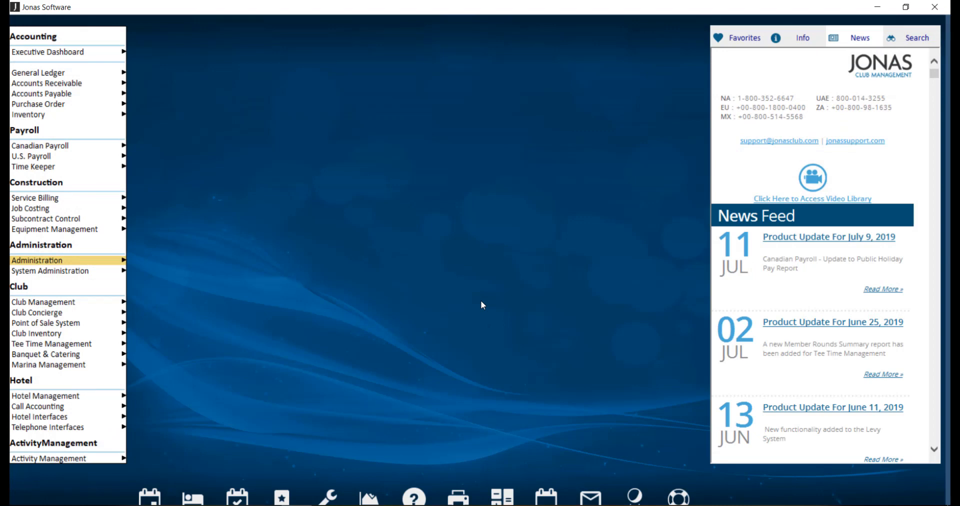
Step: Select ARBIRTH in the Club Management report printing program and review its report generator dates, leaving without printing
{"action": "left_click", "coordinate": [105, 302]}
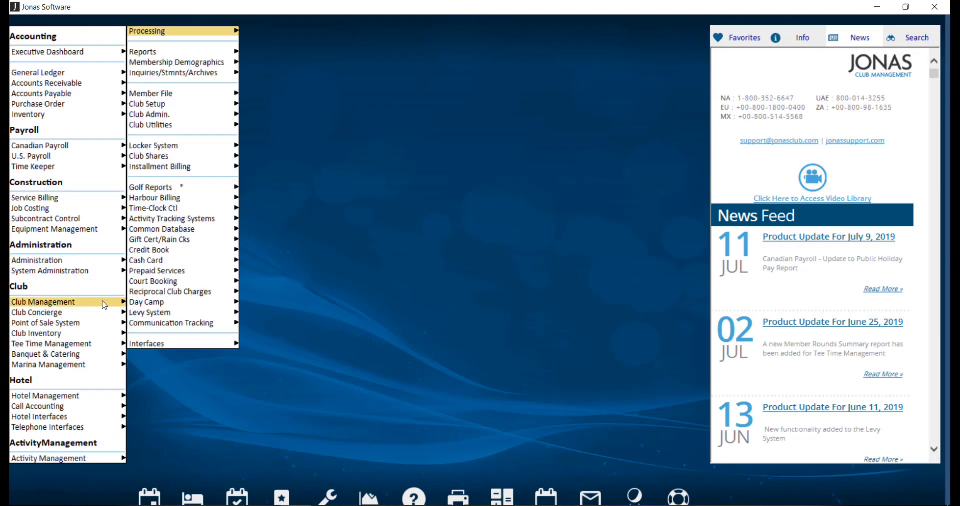
{"action": "mouse_move", "coordinate": [173, 54]}
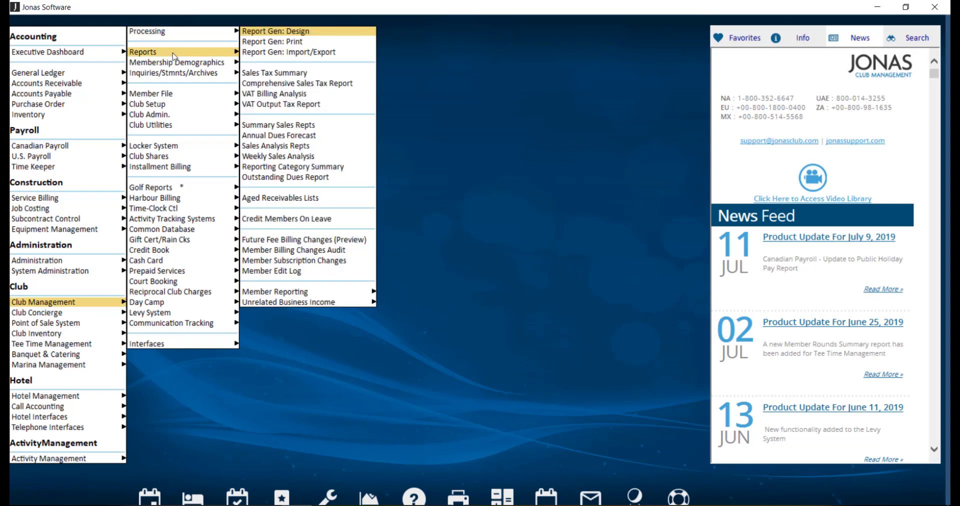
{"action": "left_click", "coordinate": [258, 43]}
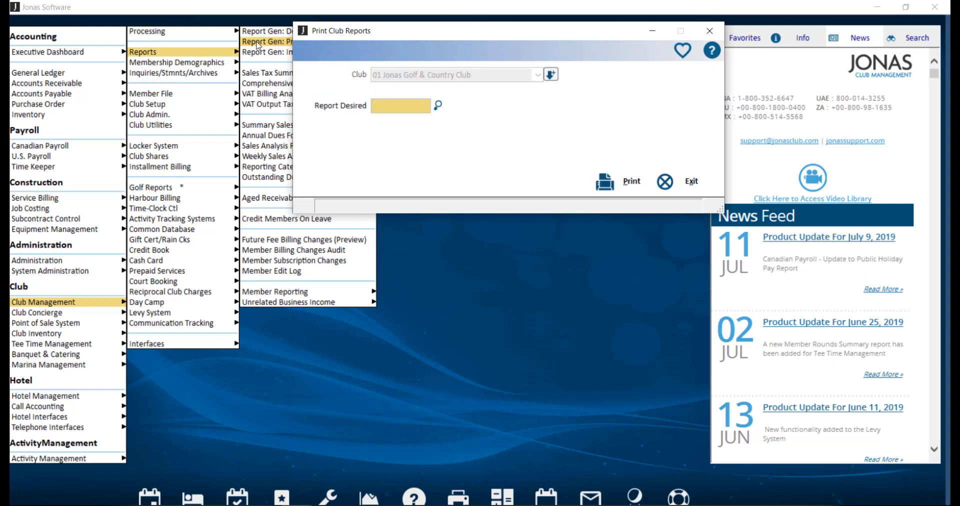
{"action": "key", "text": "Return"}
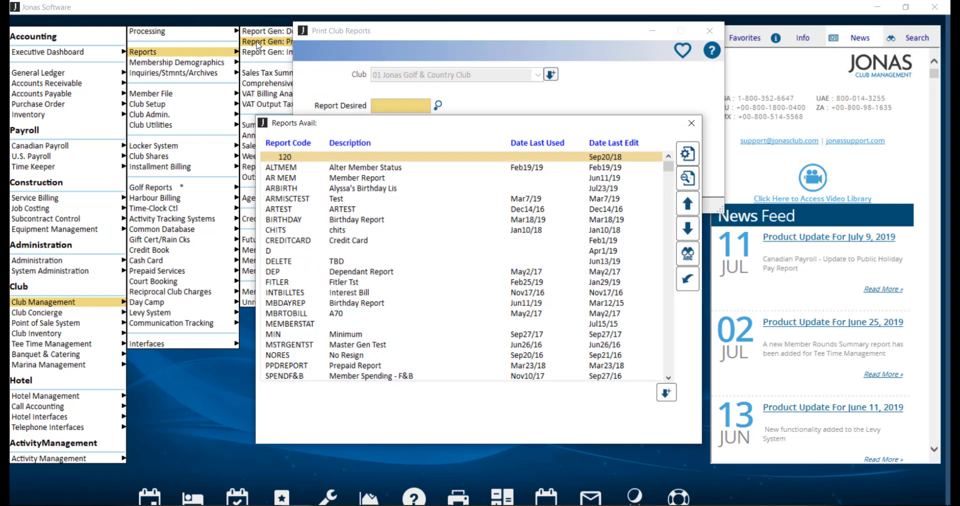
{"action": "double_click", "coordinate": [366, 189]}
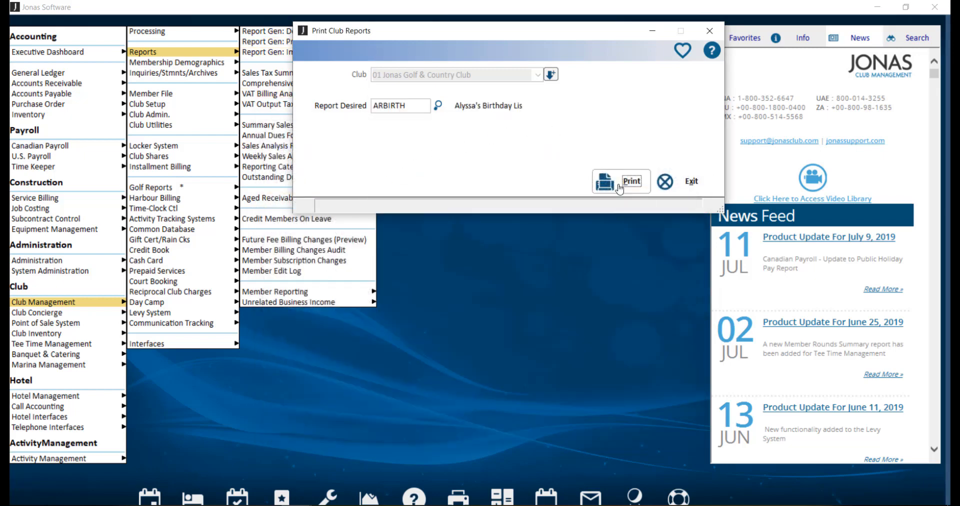
{"action": "left_click", "coordinate": [620, 188]}
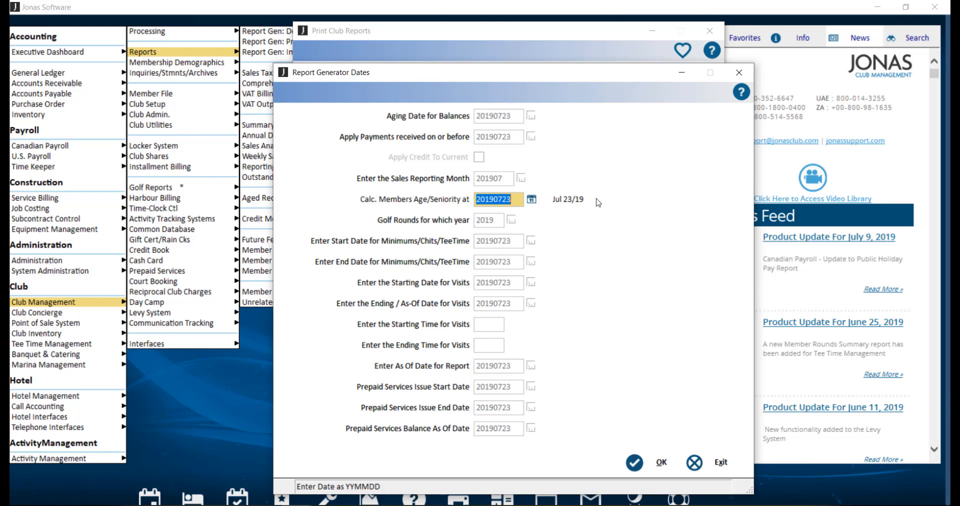
{"action": "key", "text": "Escape"}
{"action": "key", "text": "Escape"}
{"action": "key", "text": "Escape"}
{"action": "key", "text": "Escape"}
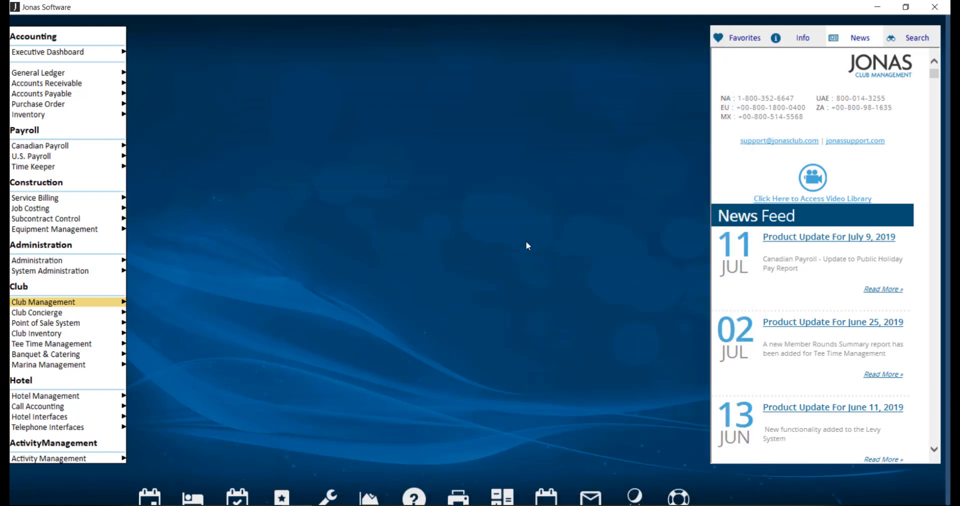
Step: Find the published birthday list in Report Finder's My Reports, within Club Management's Club Report Generator folder, and launch it
{"action": "left_click", "coordinate": [370, 497]}
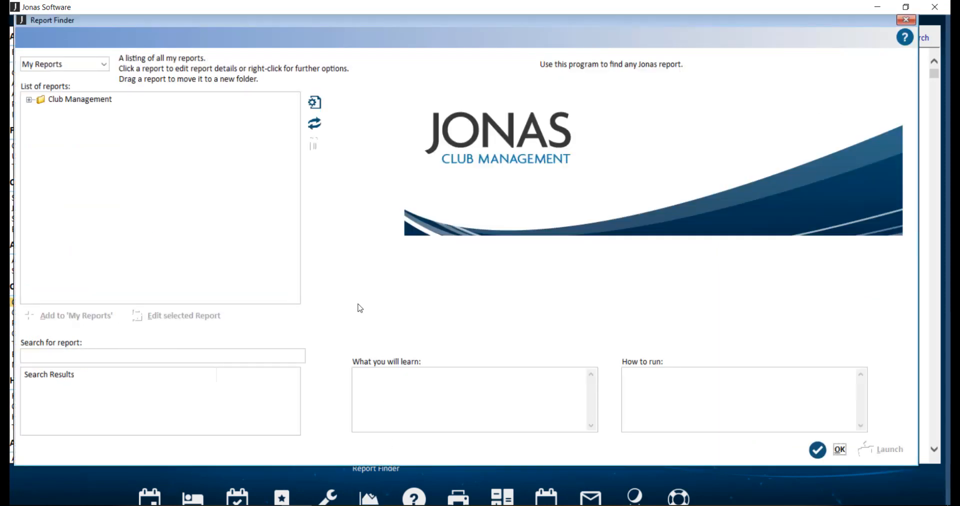
{"action": "left_click", "coordinate": [103, 65]}
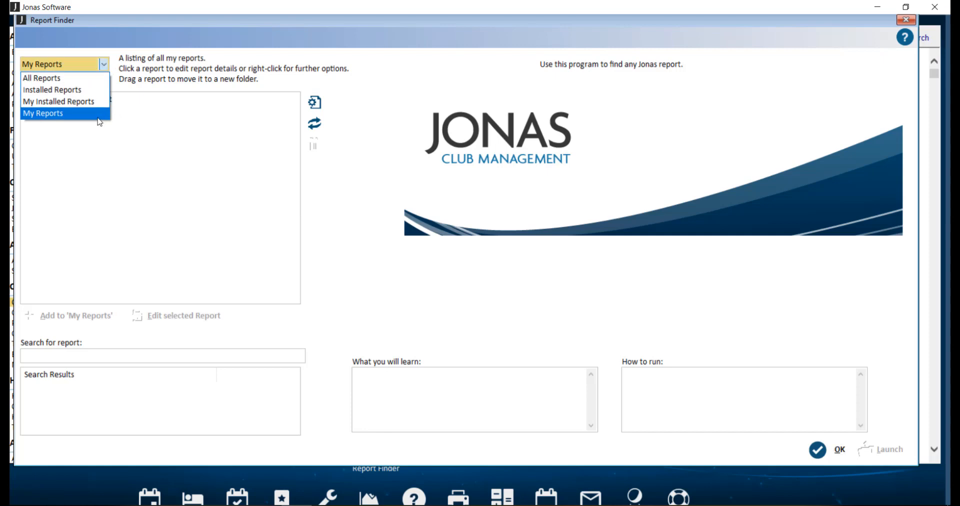
{"action": "left_click", "coordinate": [243, 89]}
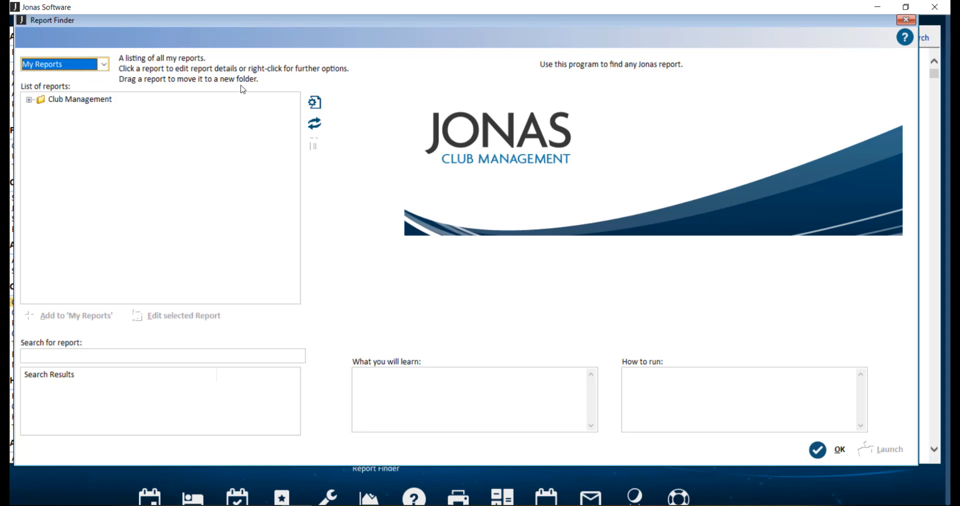
{"action": "left_click", "coordinate": [29, 100]}
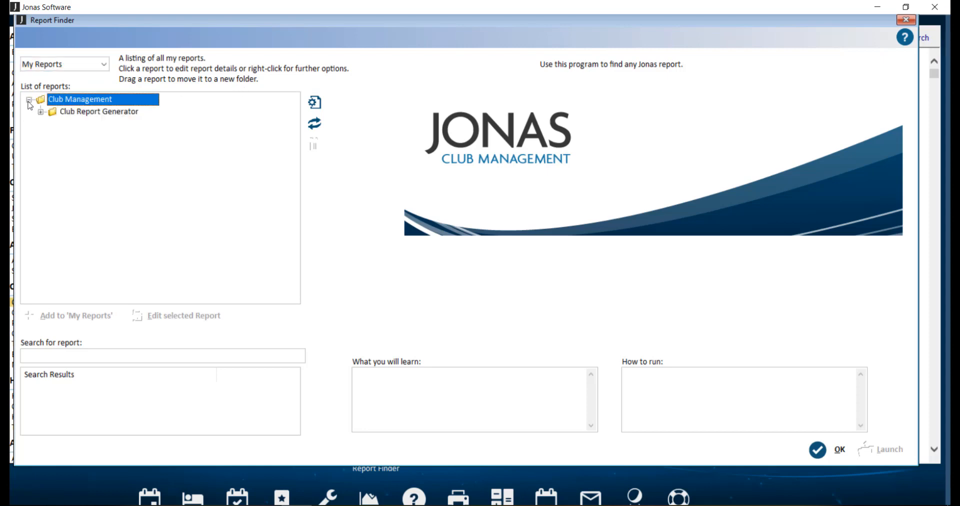
{"action": "left_click", "coordinate": [41, 112]}
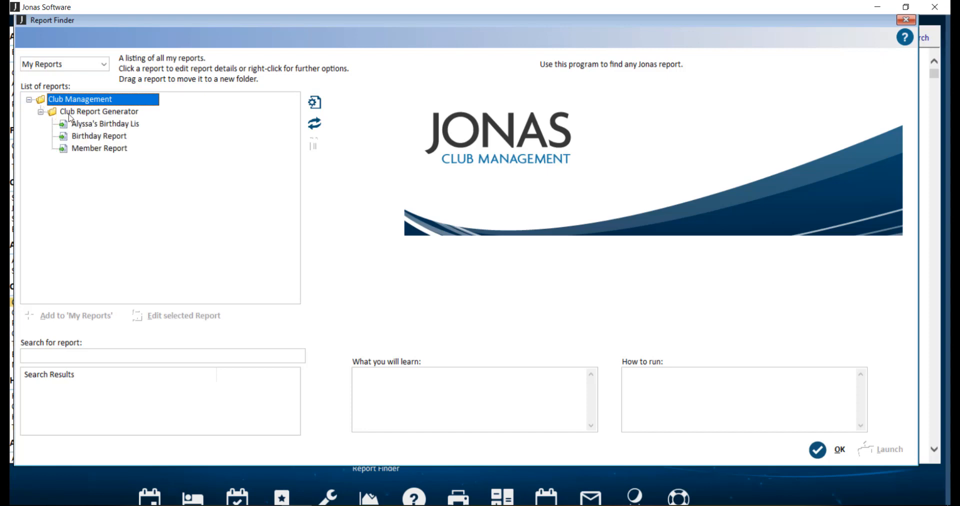
{"action": "left_click", "coordinate": [84, 124]}
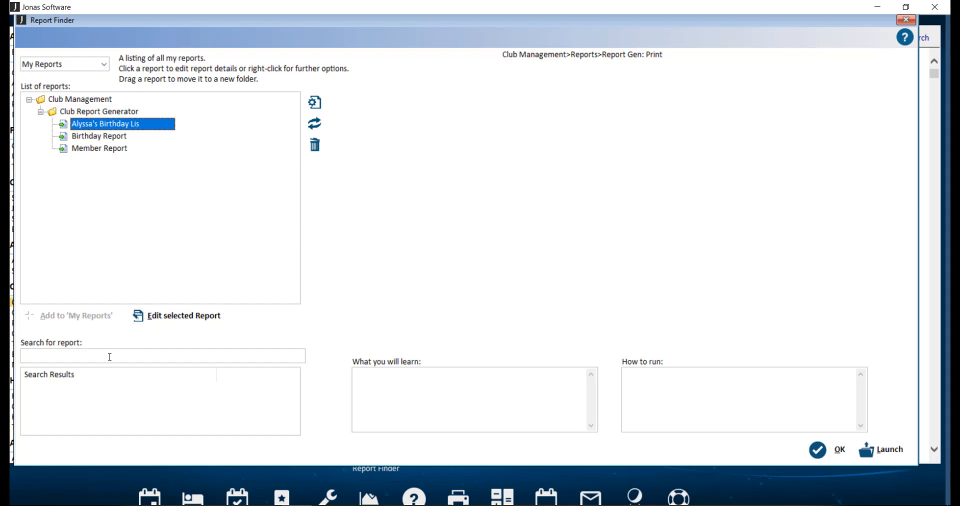
{"action": "left_click", "coordinate": [882, 456]}
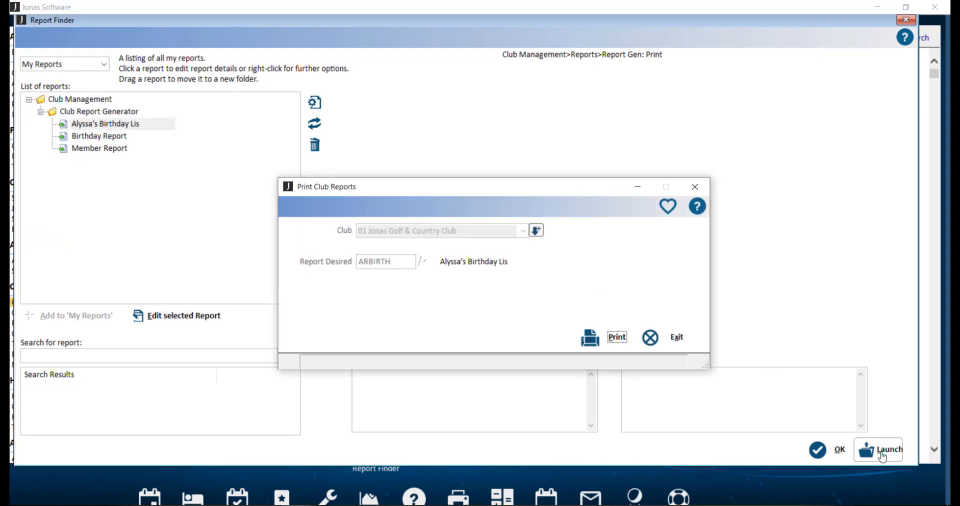